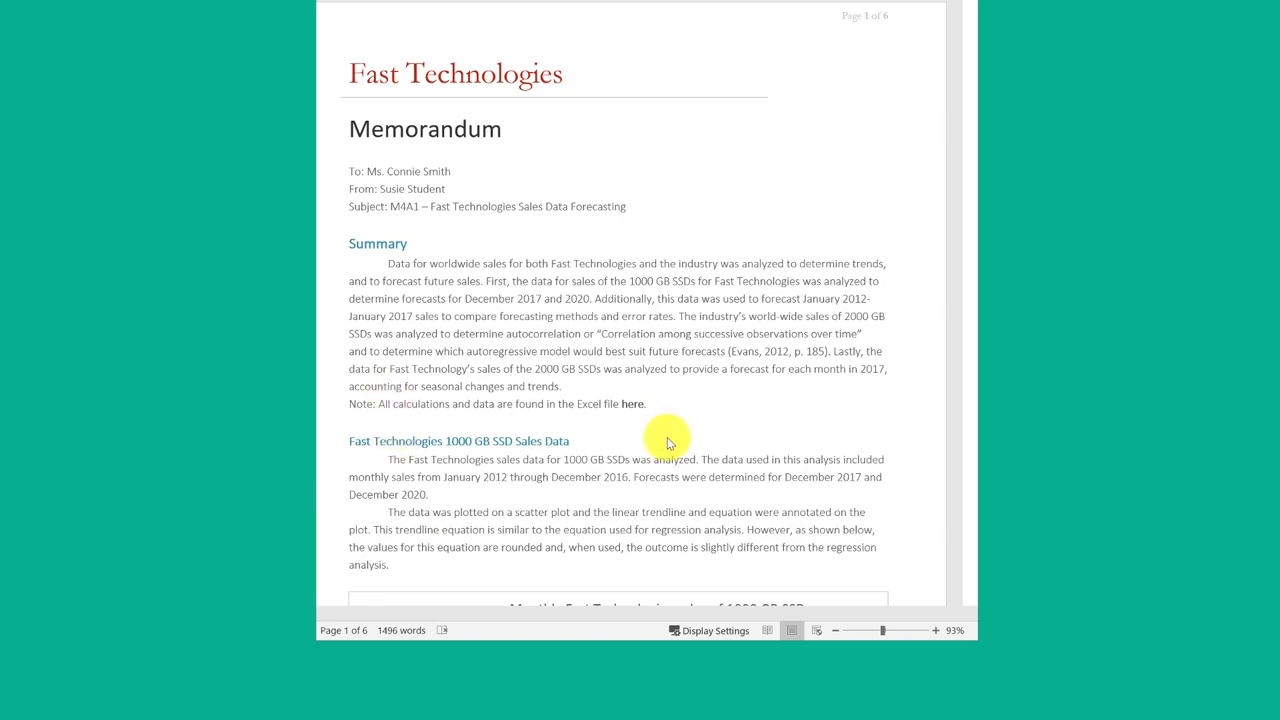
# Hyperlink the Summary note's 'here' to the M4A1-Fast Data V1.01 workbook file.
pyautogui.rightClick(625, 403)
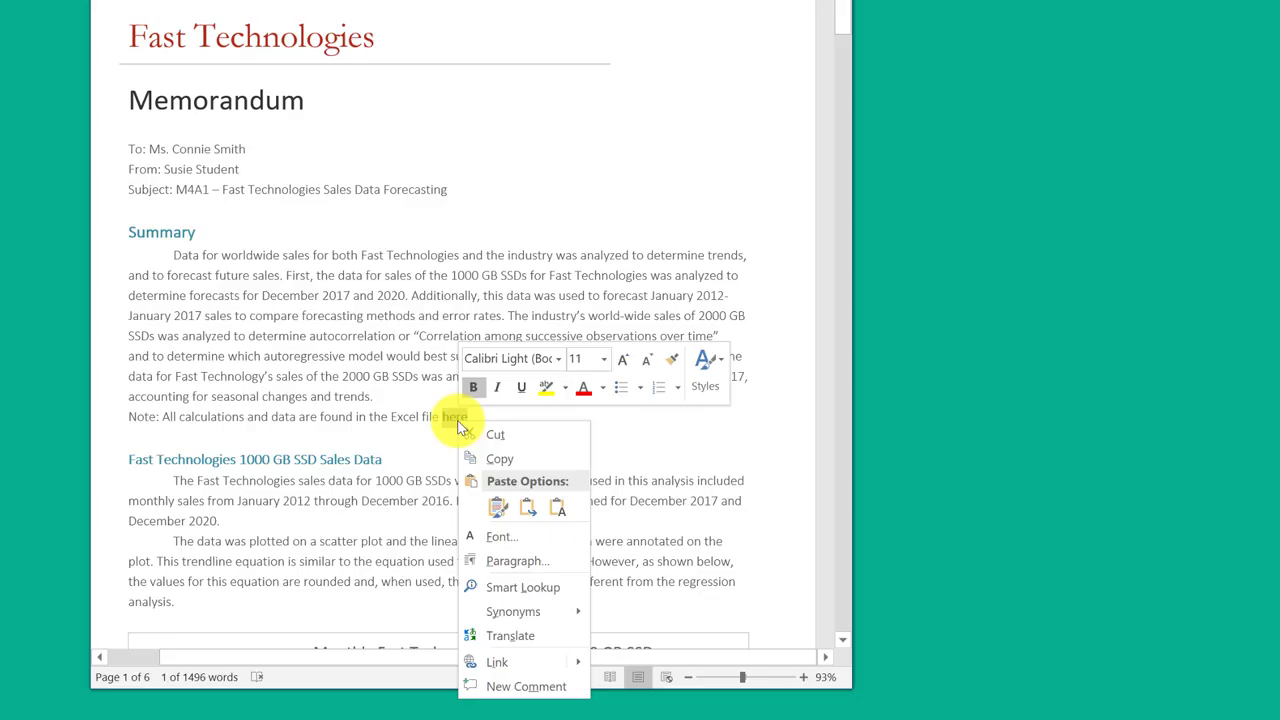
pyautogui.click(497, 662)
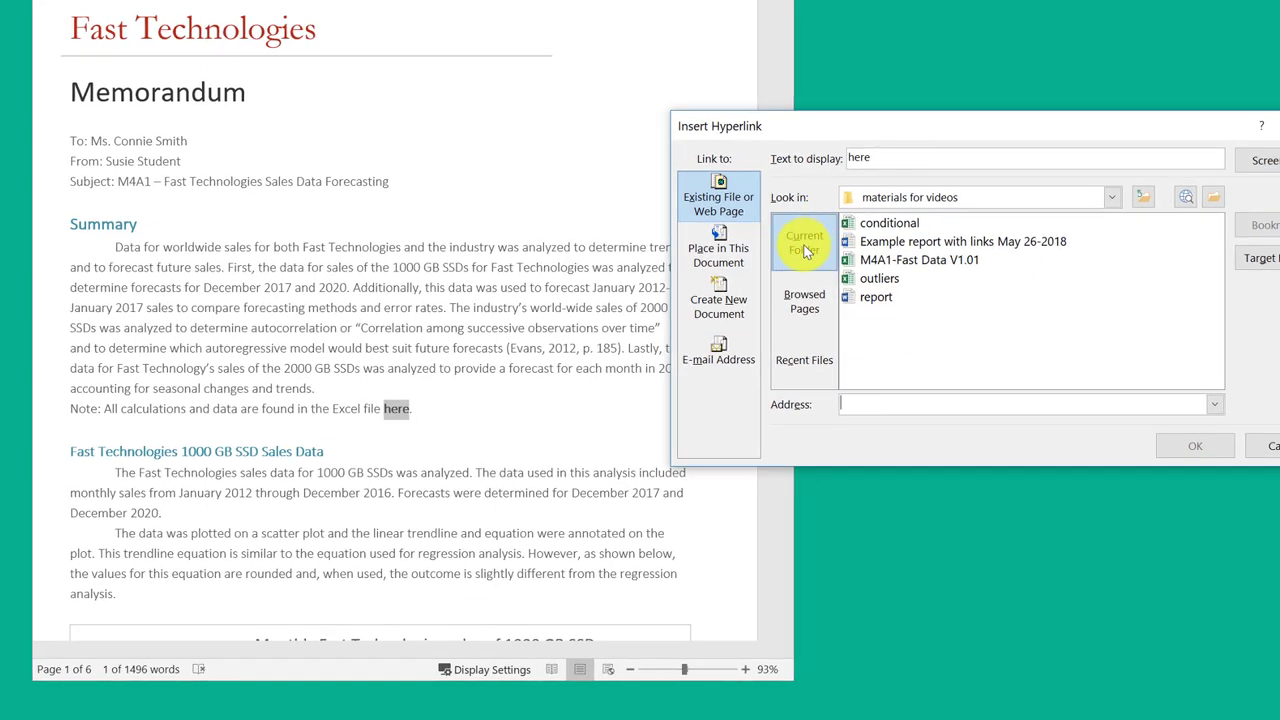
pyautogui.click(928, 261)
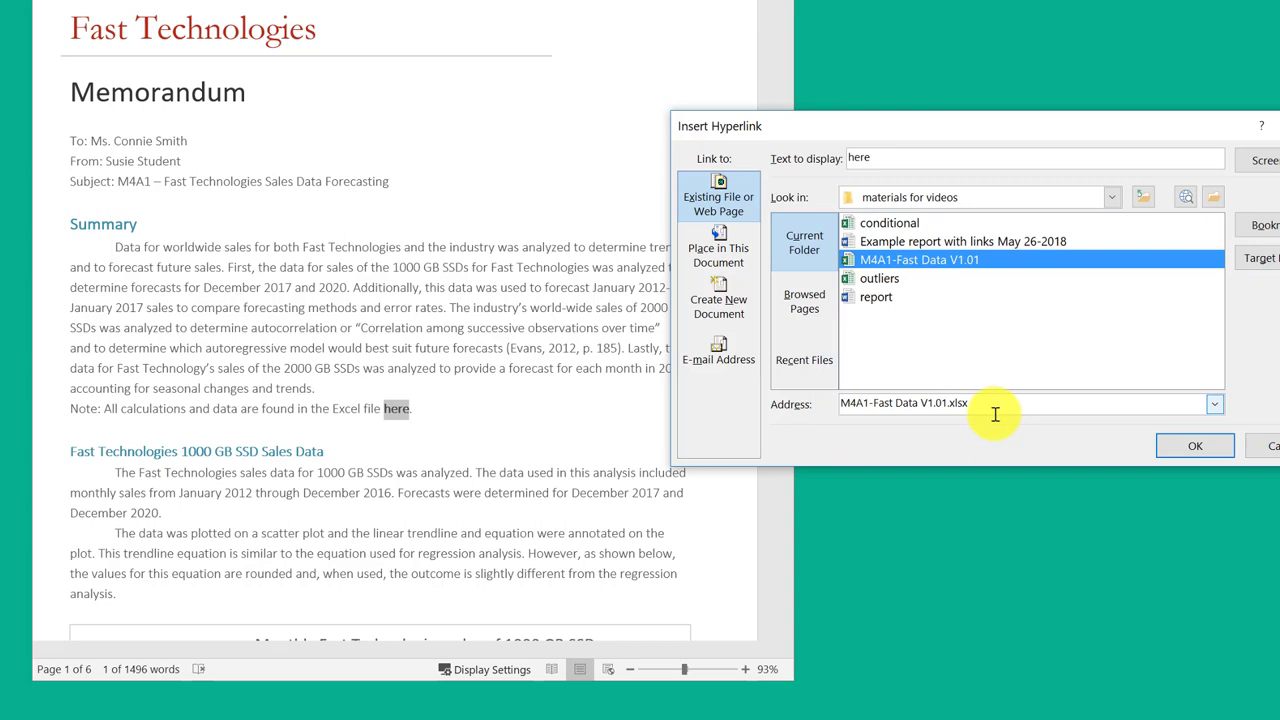
pyautogui.click(1197, 444)
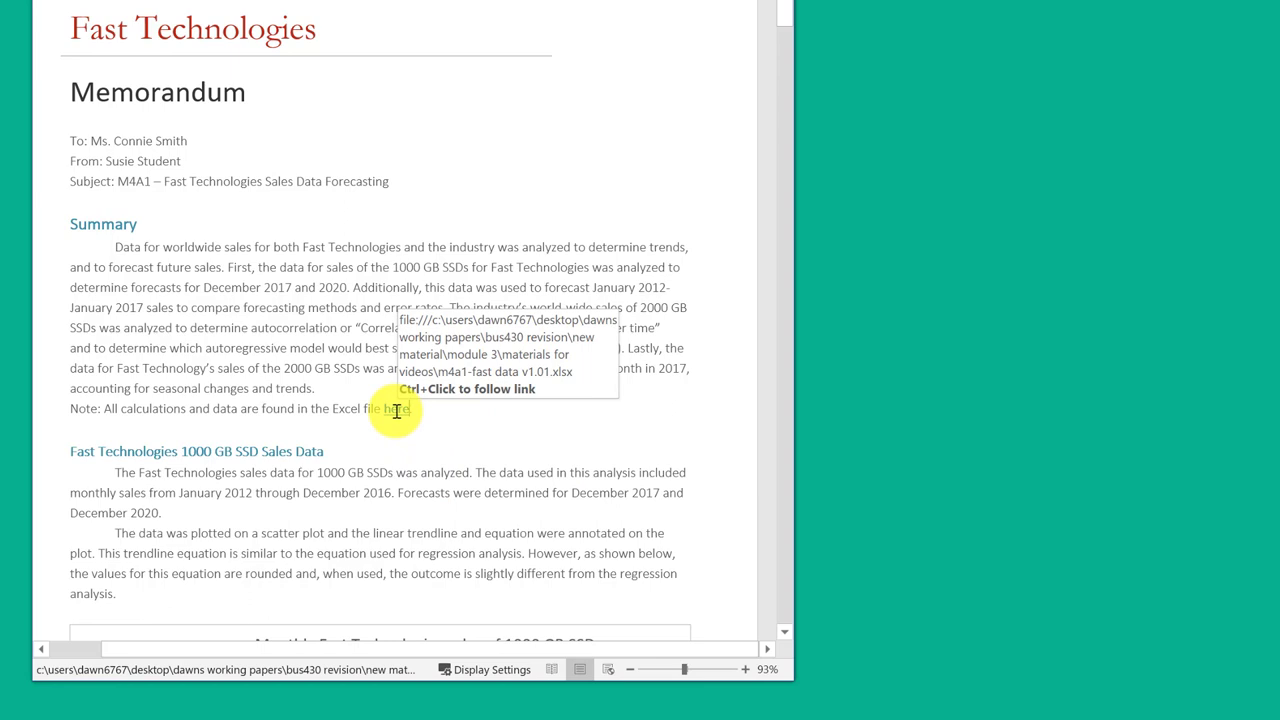
# Ctrl+click the 'here' link to open M4A1-Fast Data V1.01 at its Table of Contents sheet.
pyautogui.rightClick(396, 410)
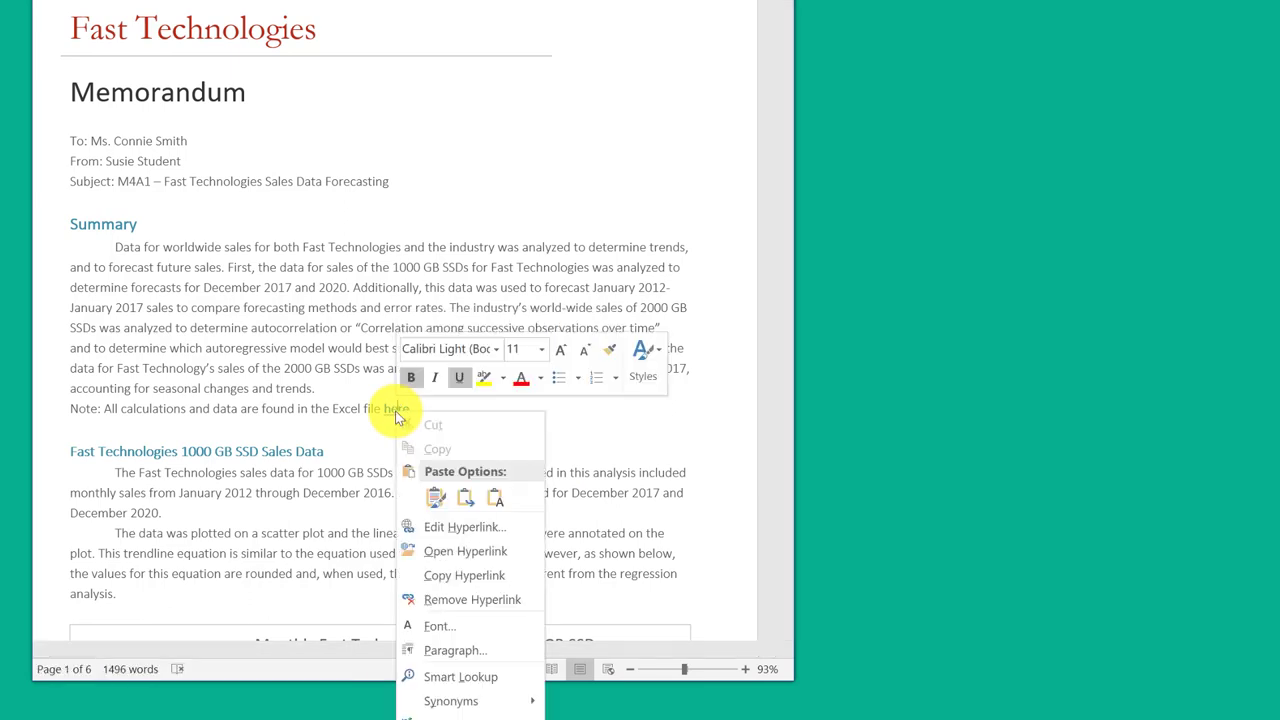
pyautogui.press('Escape')
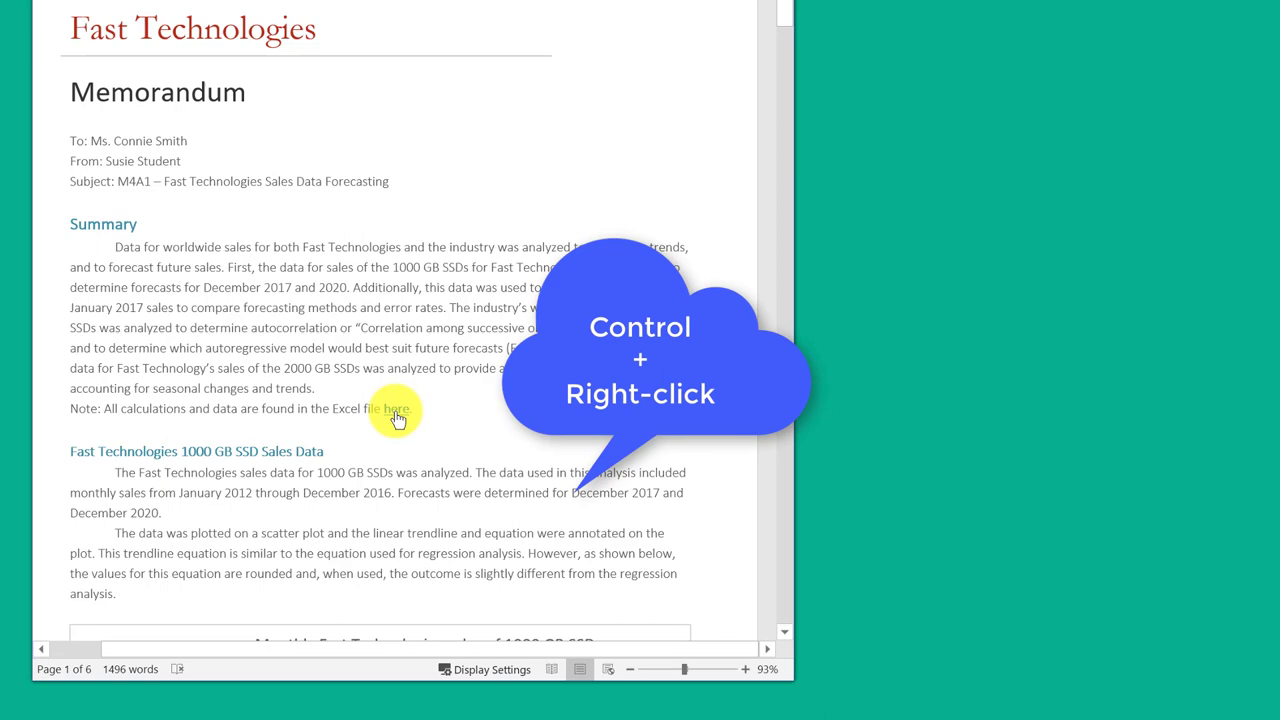
pyautogui.keyDown('ctrl'); pyautogui.click(396, 411); pyautogui.keyUp('ctrl')
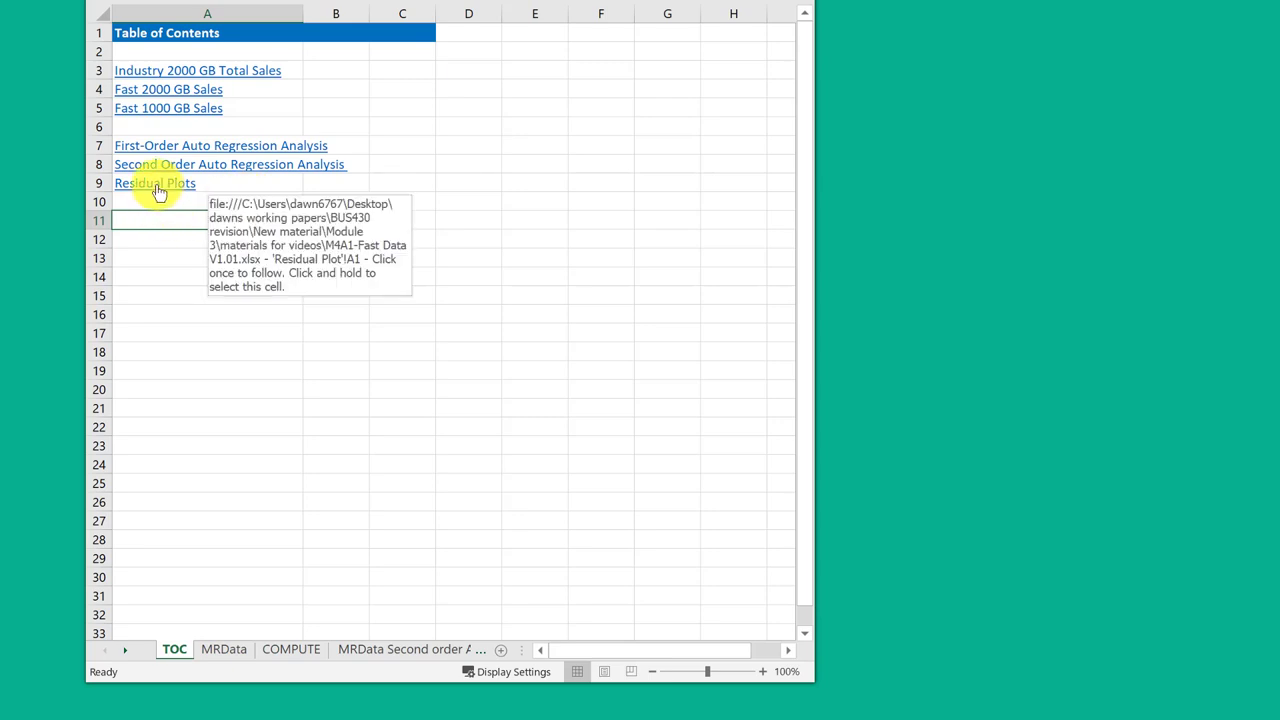
# Jump to the Residual Plot sheet via the TOC link, widen Excel, and scroll to Residual Plot 2.
pyautogui.click(158, 186)
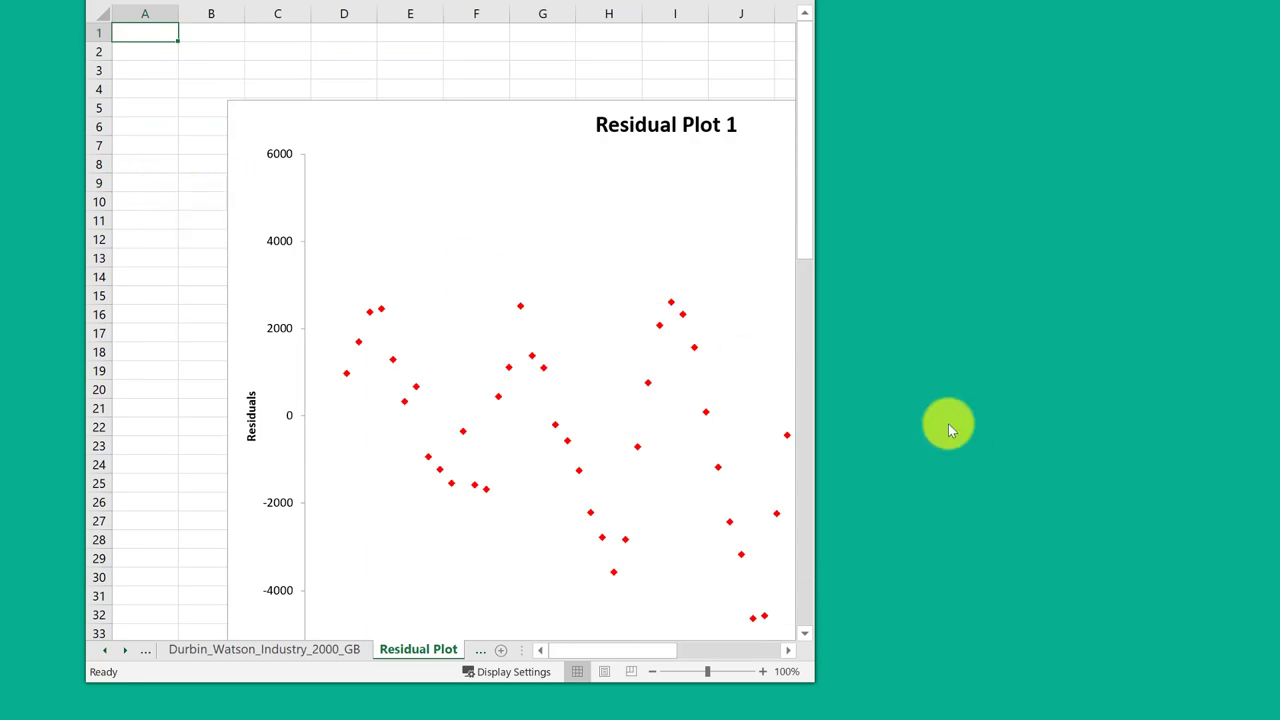
pyautogui.moveTo(816, 360); pyautogui.dragTo(1050, 357)
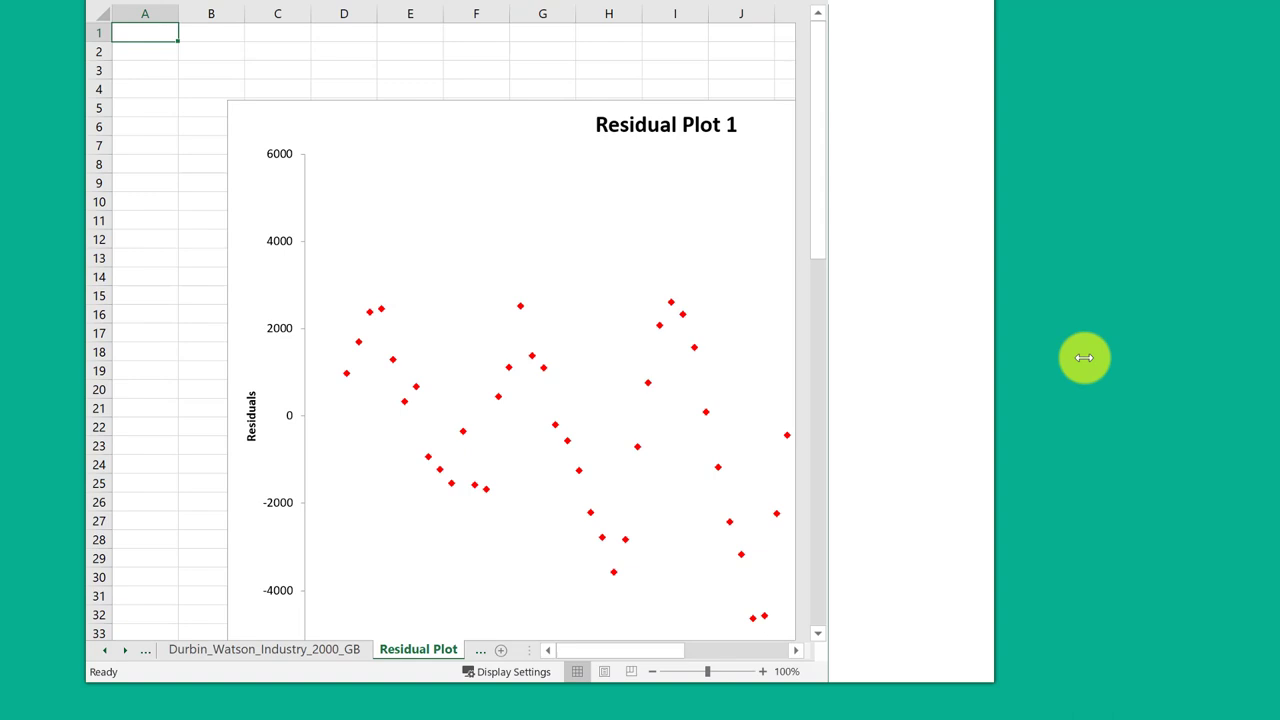
pyautogui.scroll(-3, 505, 260)
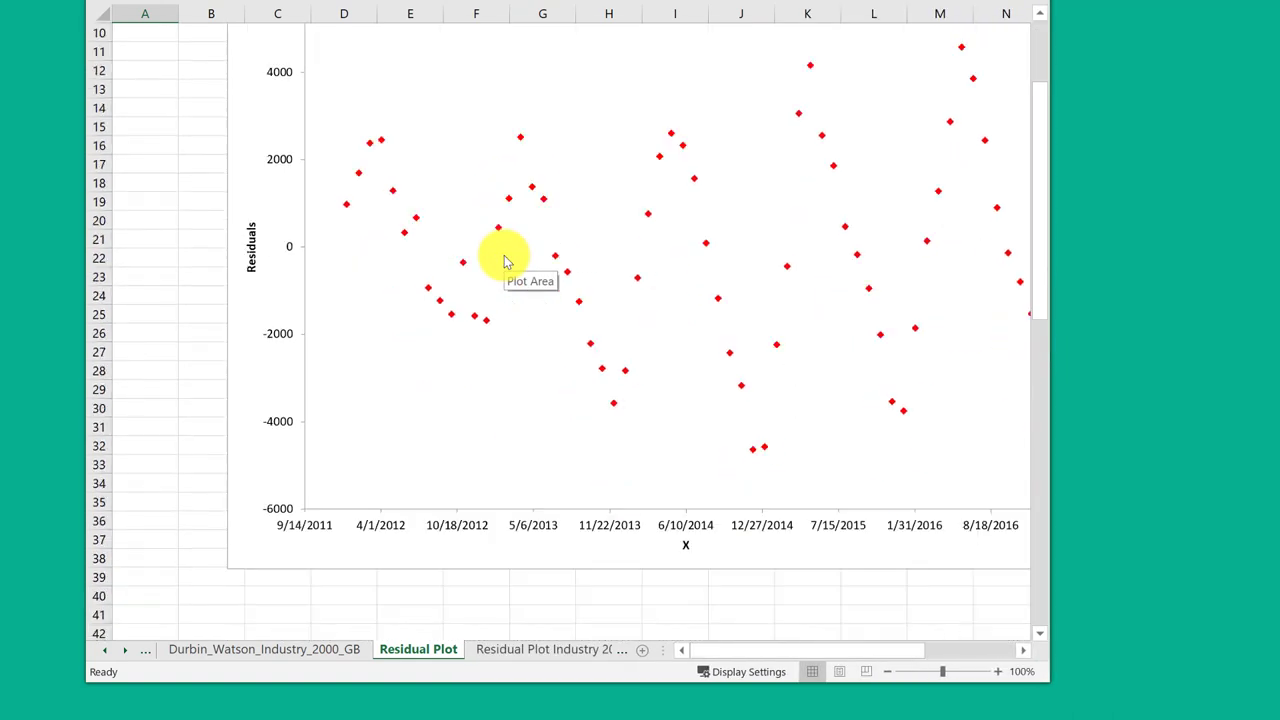
pyautogui.scroll(-2, 505, 260)
pyautogui.scroll(-2, 505, 258)
pyautogui.scroll(-2, 505, 258)
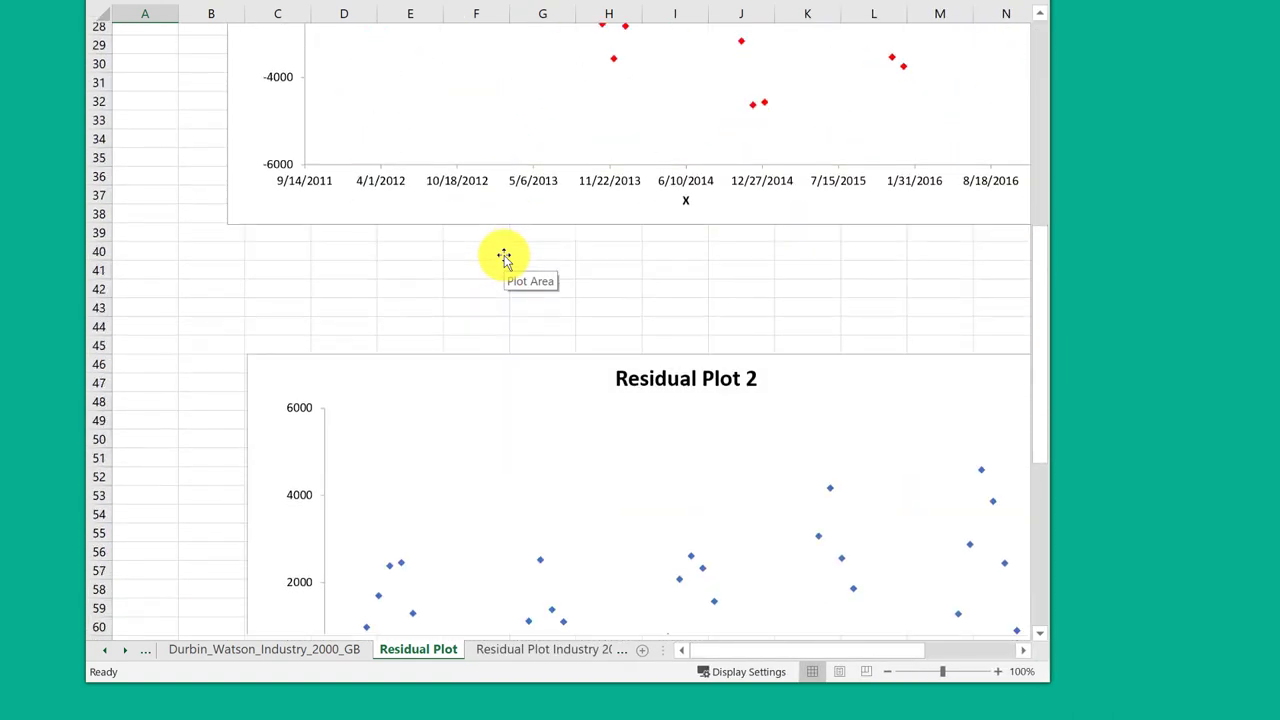
pyautogui.scroll(-2, 505, 258)
pyautogui.scroll(-2, 505, 258)
pyautogui.scroll(-2, 505, 258)
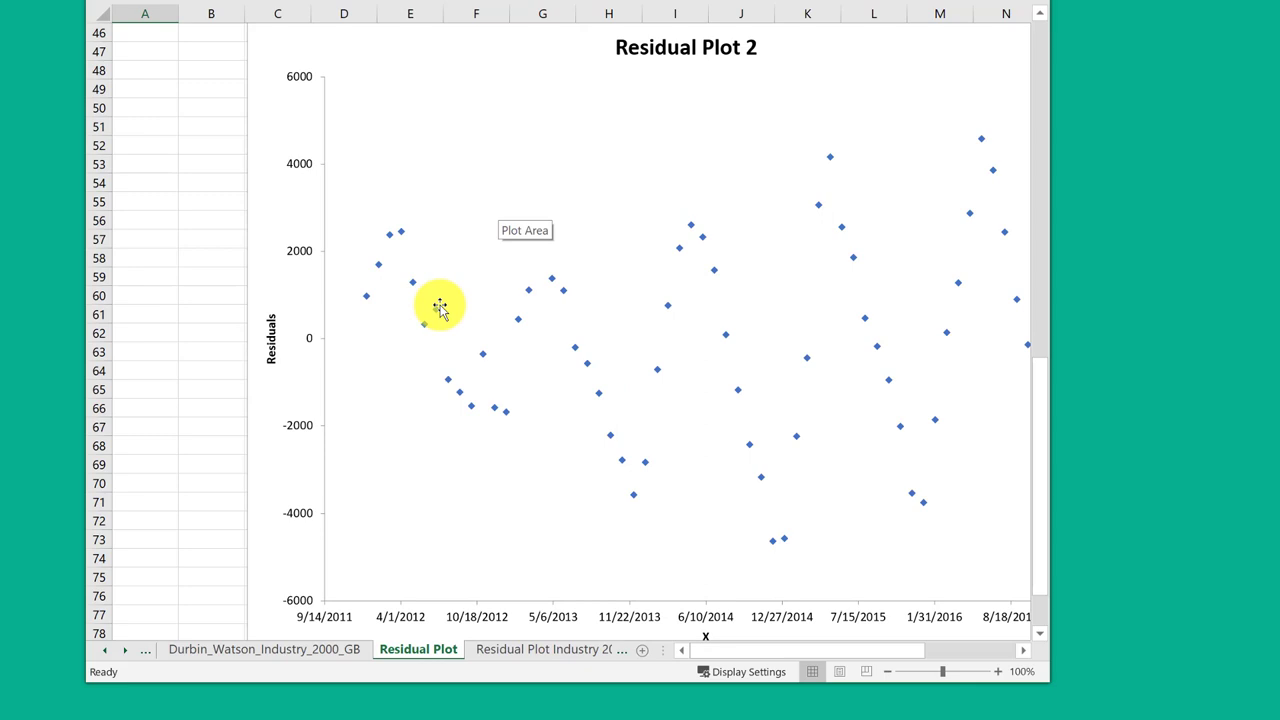
# Define the workbook-scoped name Plot2 for cell B61 on the Residual Plot sheet.
pyautogui.click(198, 315)
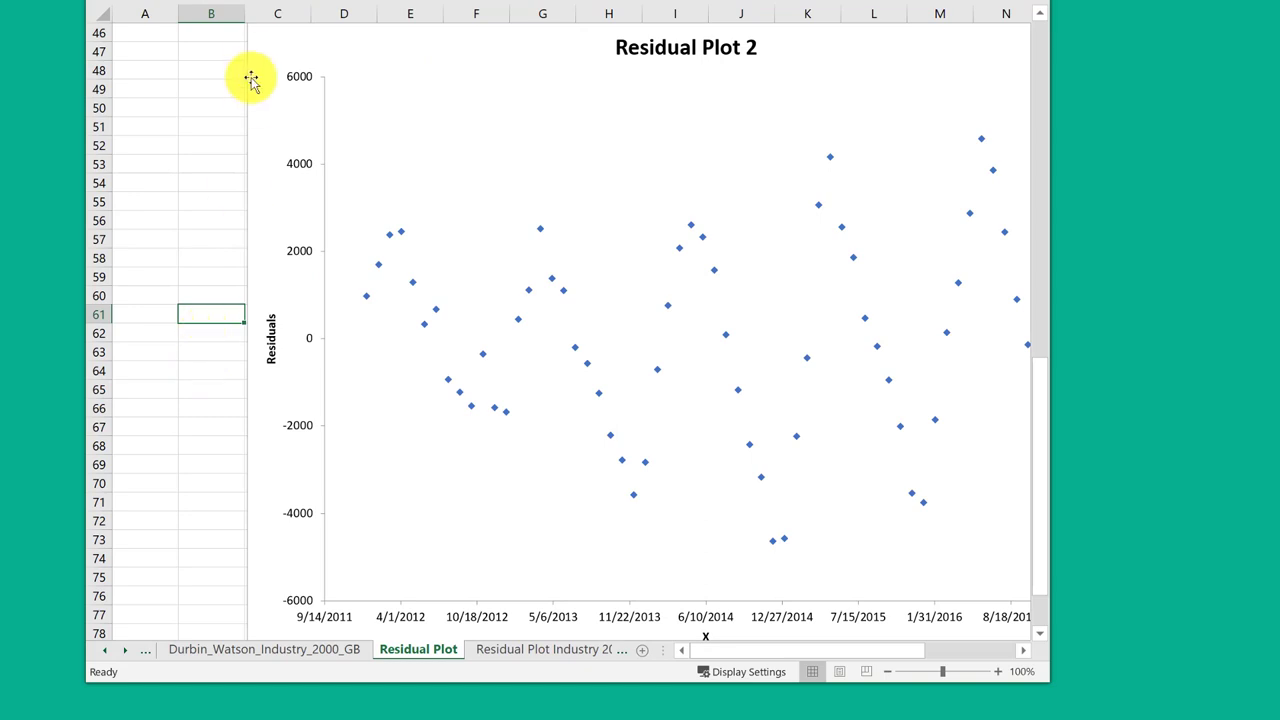
pyautogui.rightClick(225, 312)
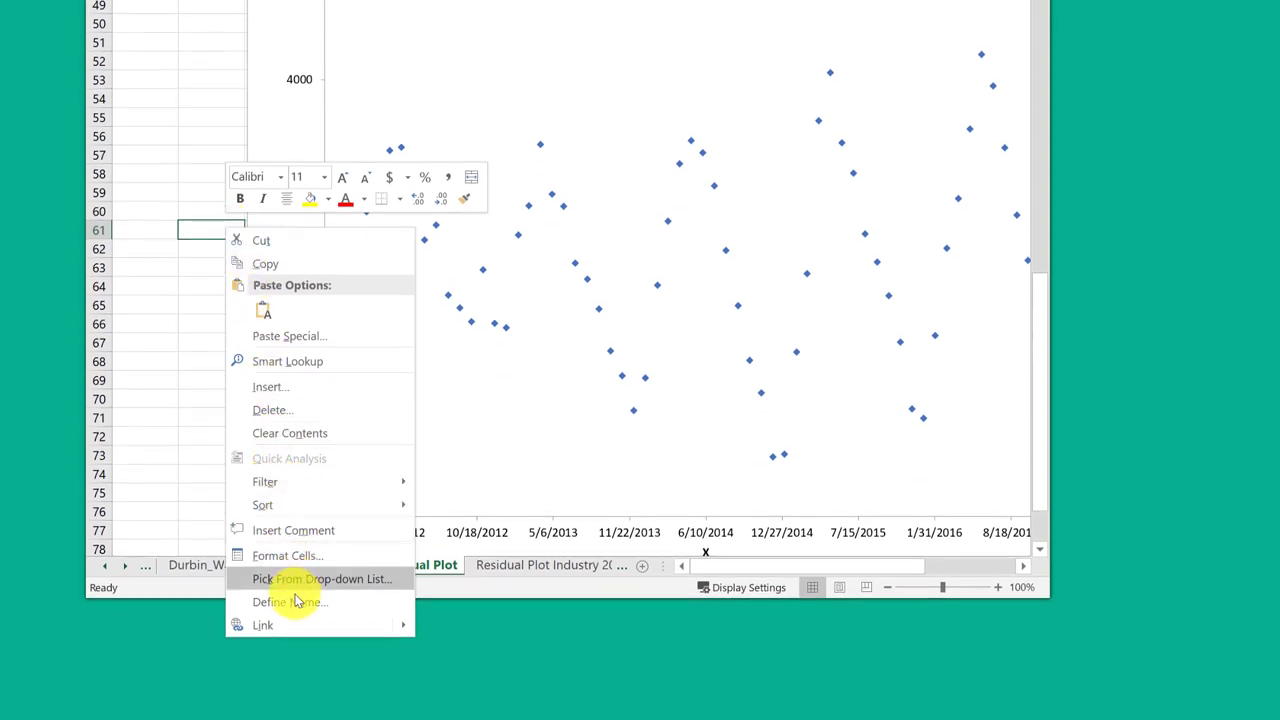
pyautogui.click(295, 602)
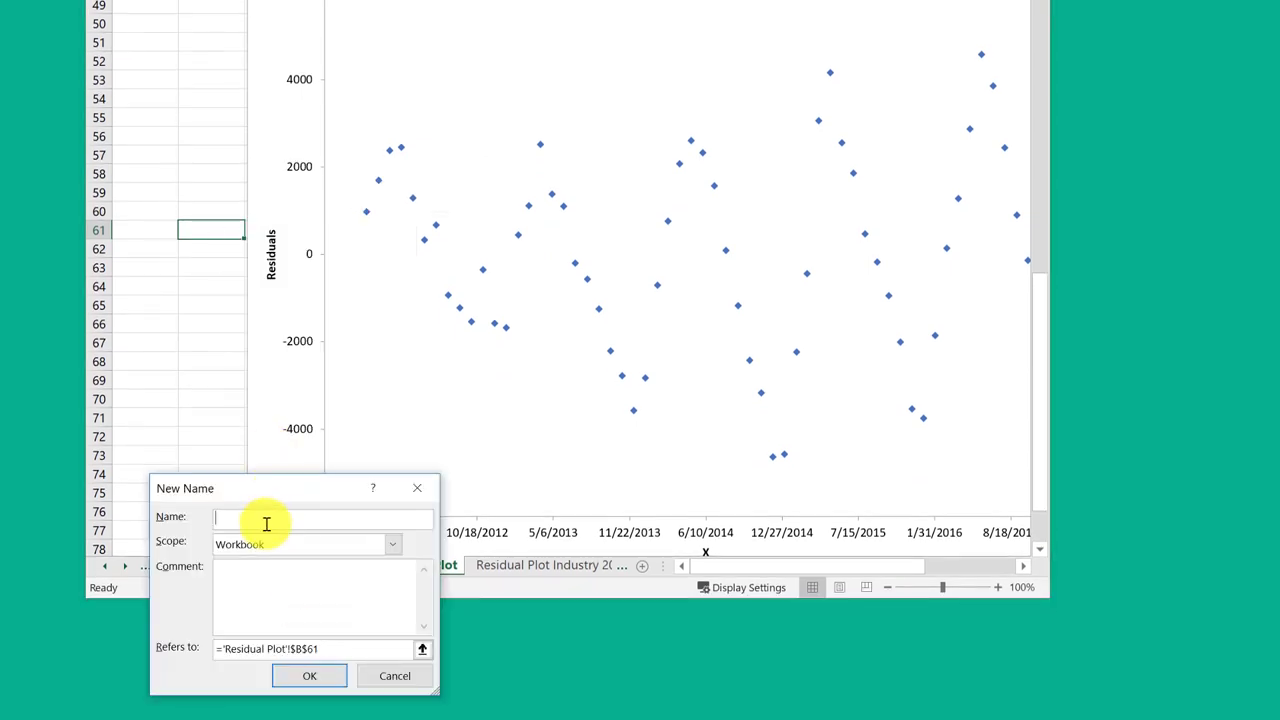
pyautogui.write('Plot2')
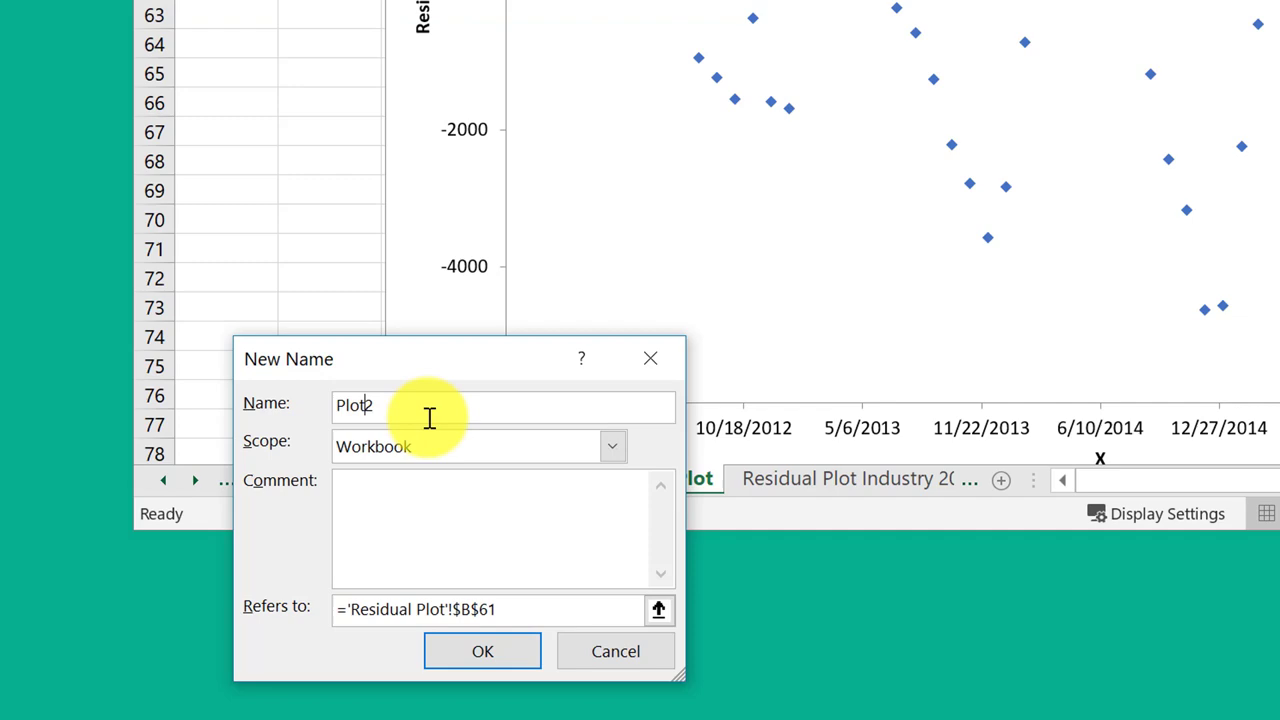
pyautogui.click(482, 653)
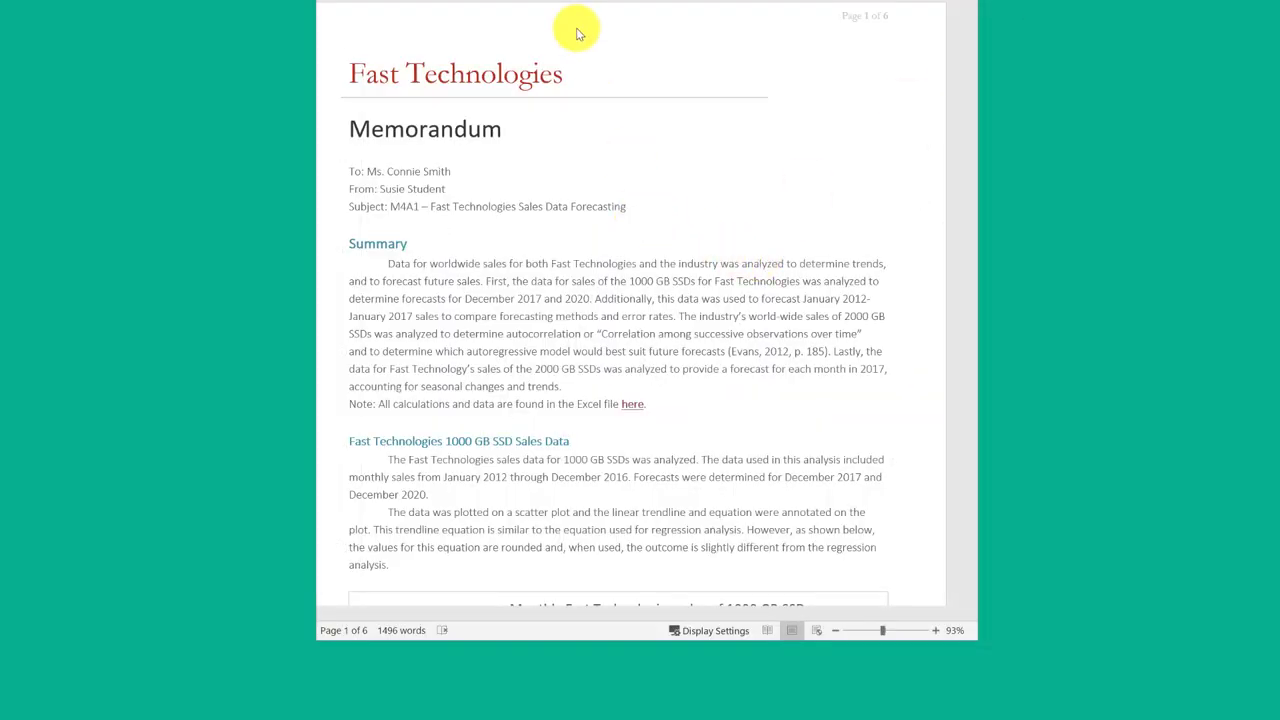
# Scroll the memo down to the Autocorrelation determination paragraph on page 4.
pyautogui.scroll(-2, 592, 243)
pyautogui.scroll(-2, 588, 243)
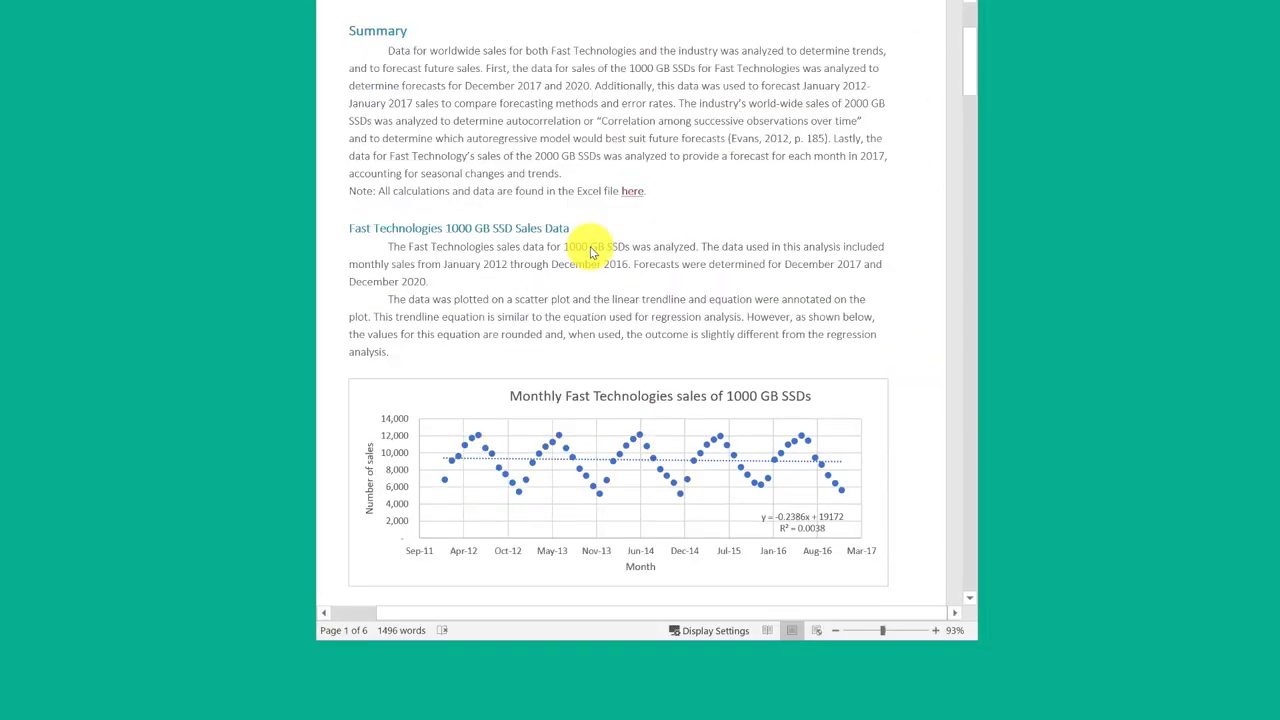
pyautogui.scroll(-3, 590, 240)
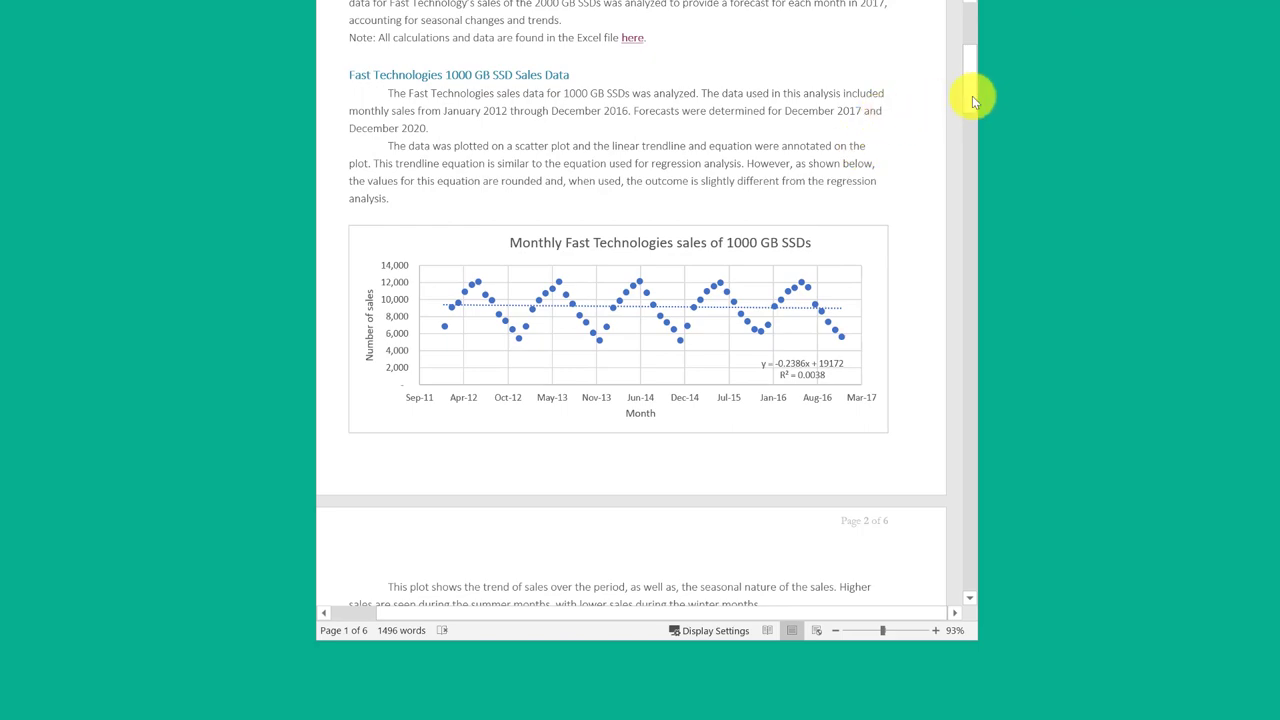
pyautogui.moveTo(965, 128); pyautogui.dragTo(980, 392)
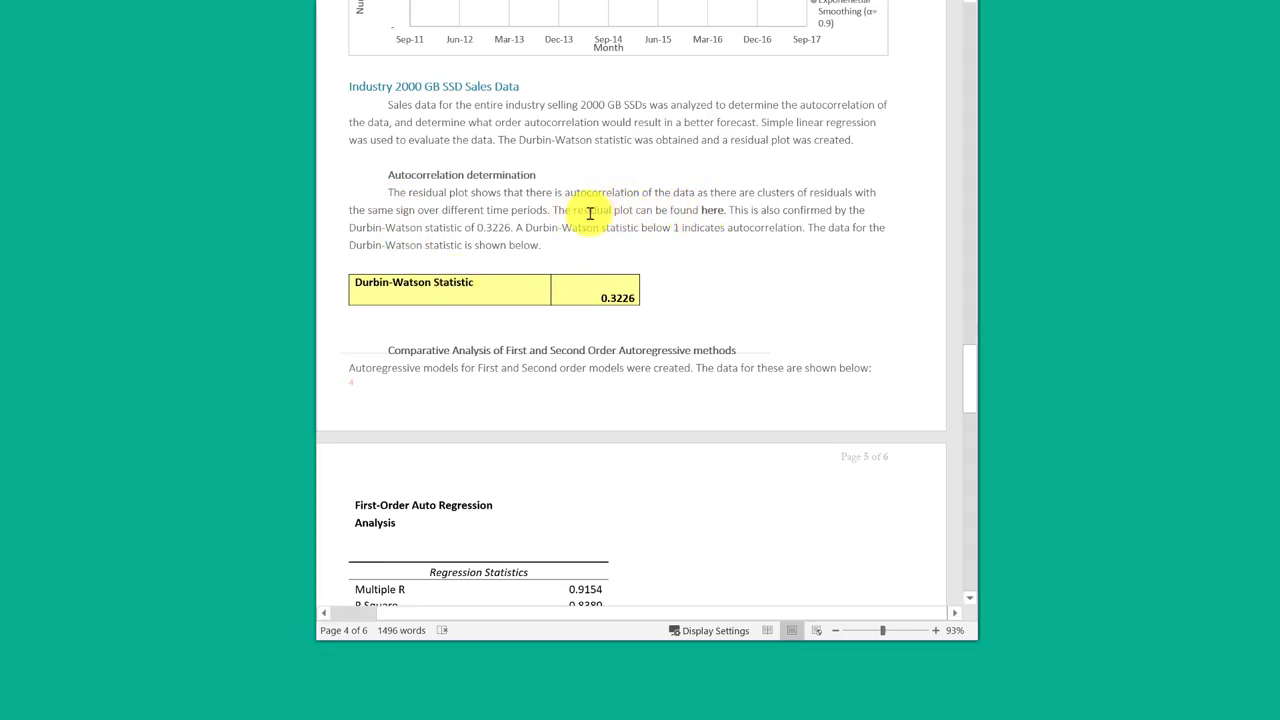
# Hyperlink the residual-plot sentence's 'here' to M4A1-Fast Data V1.01 with address suffix #Plot2.
pyautogui.doubleClick(726, 212)
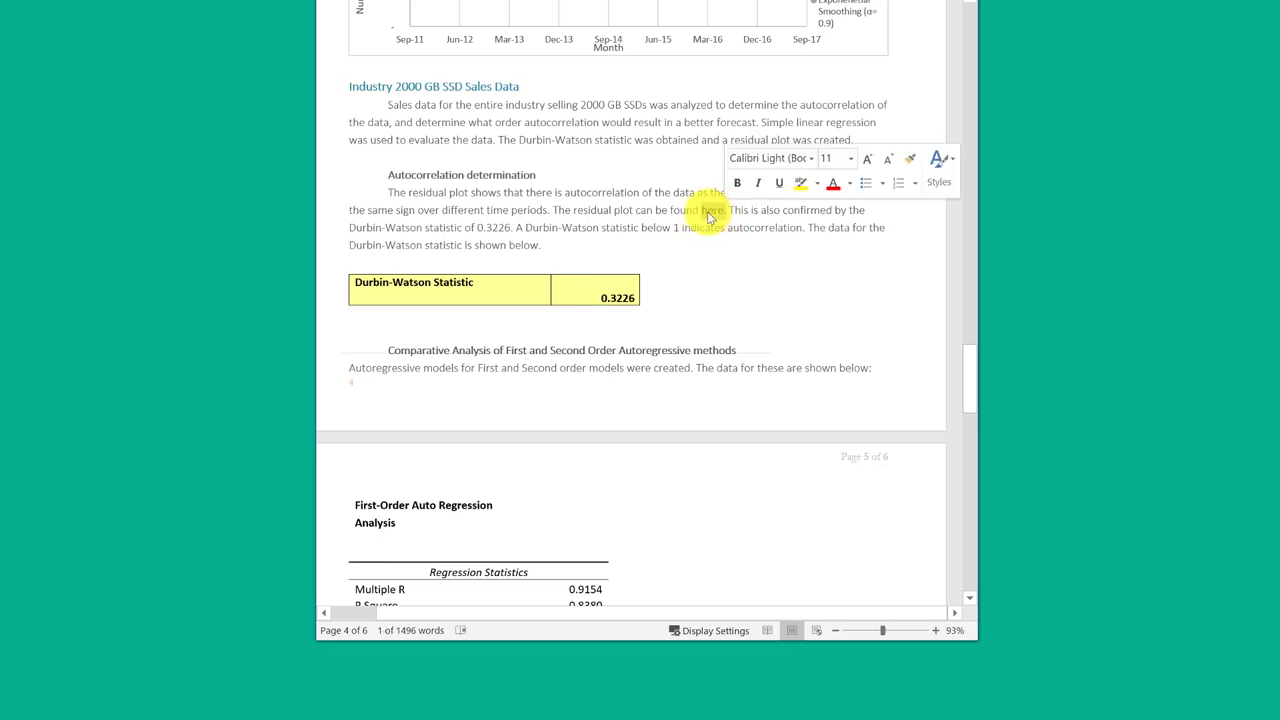
pyautogui.rightClick(710, 216)
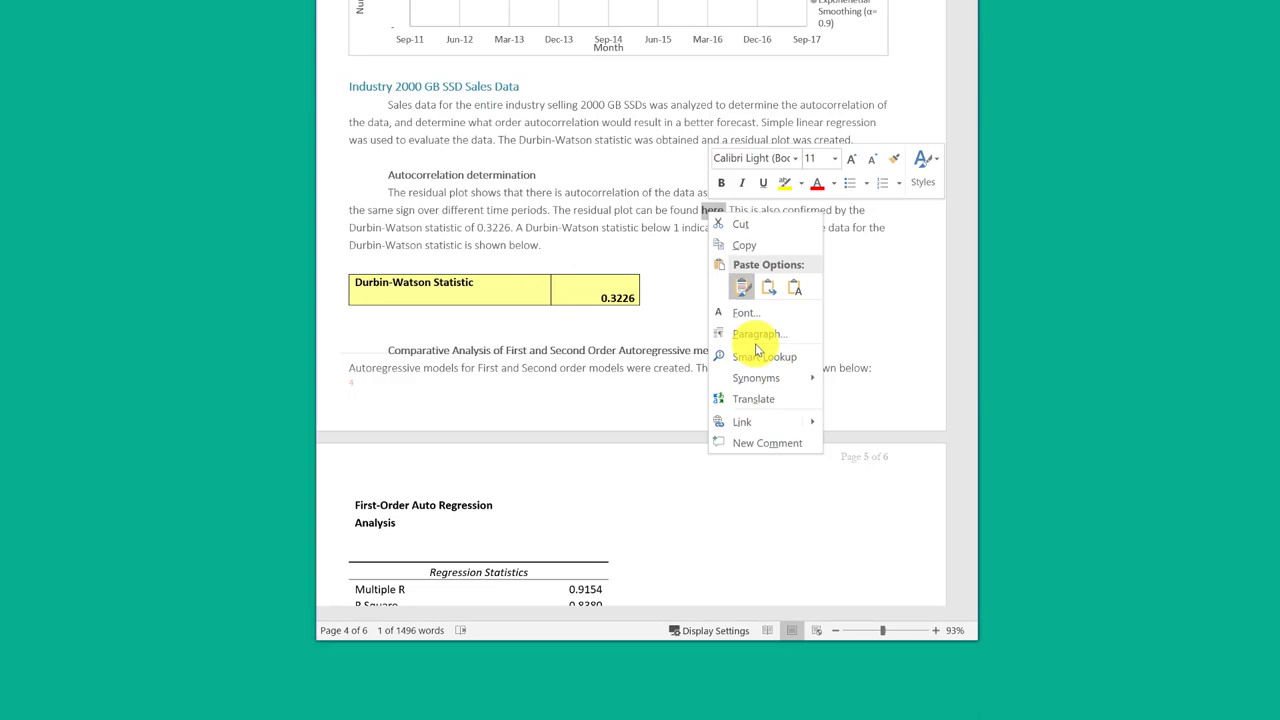
pyautogui.click(760, 422)
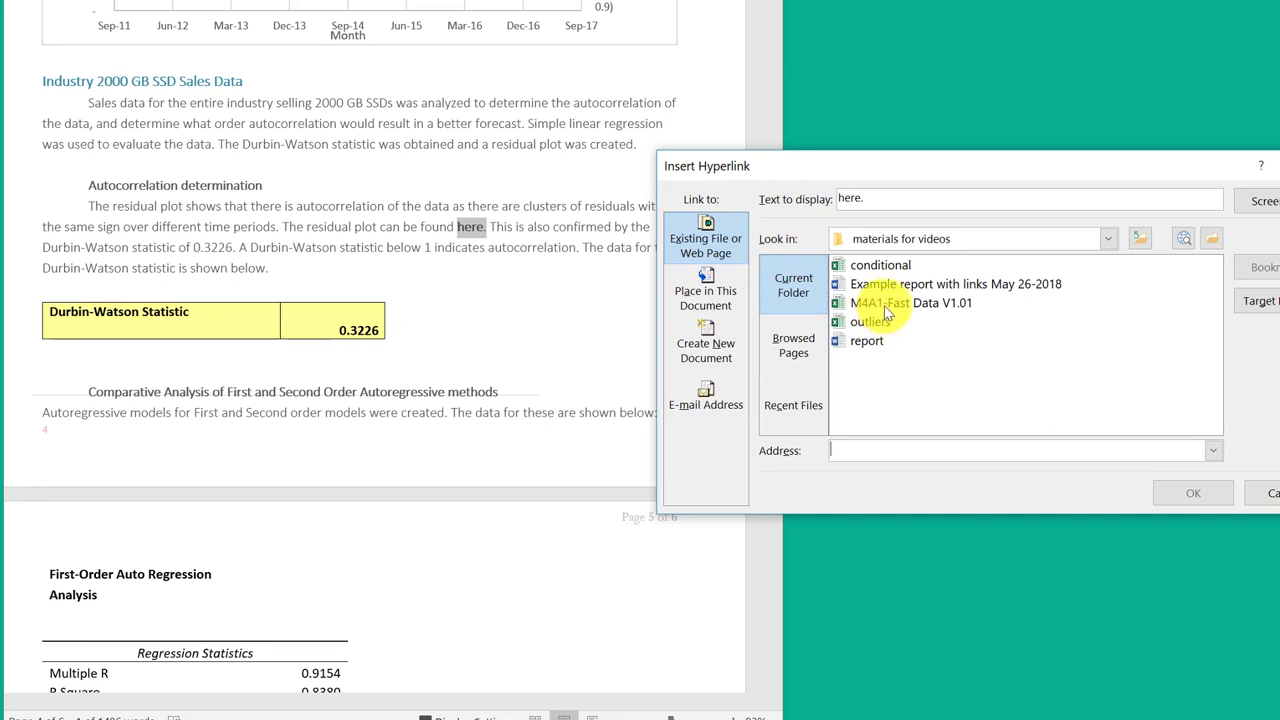
pyautogui.click(886, 305)
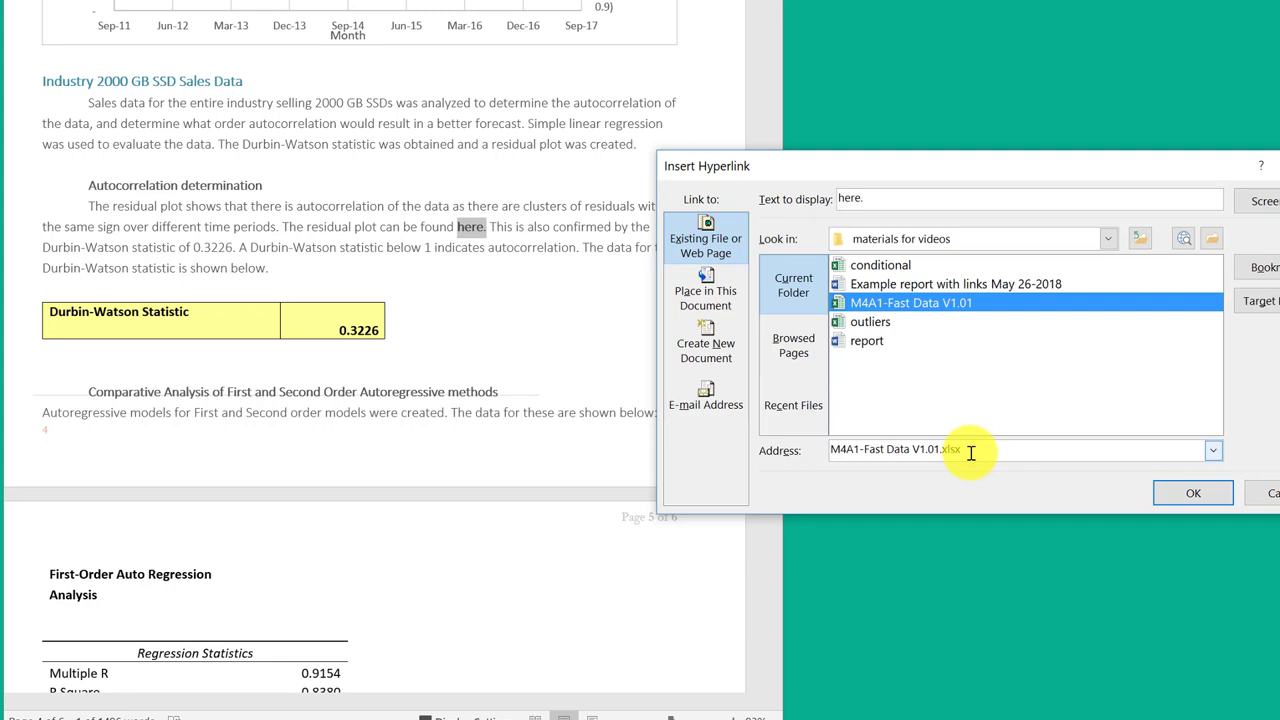
pyautogui.click(970, 452)
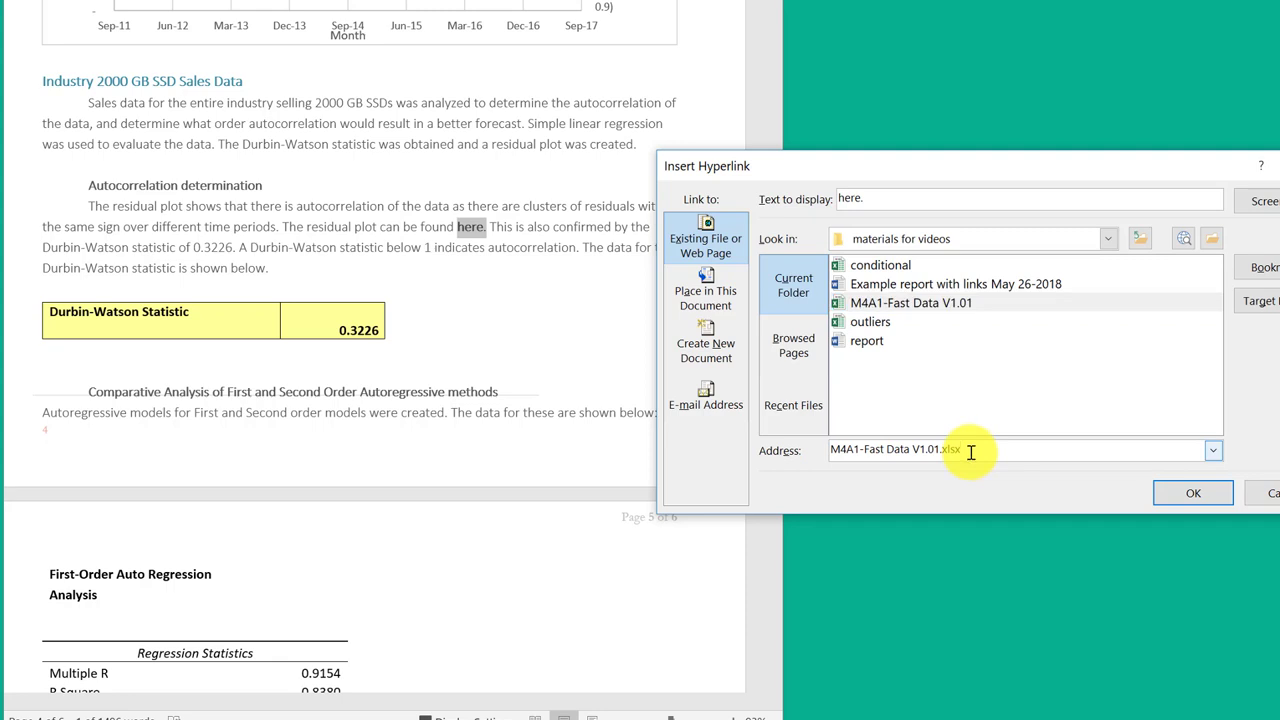
pyautogui.write('#')
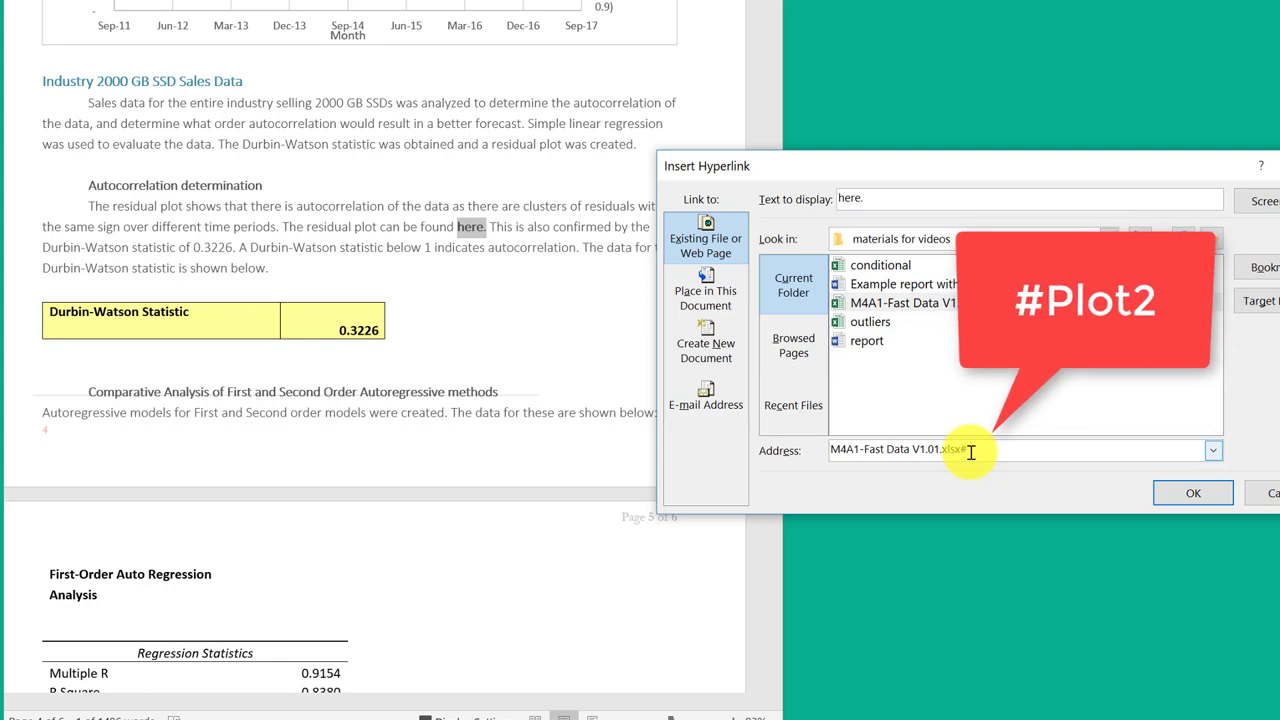
pyautogui.write('Plo')
pyautogui.write('2')
pyautogui.click(1193, 495)
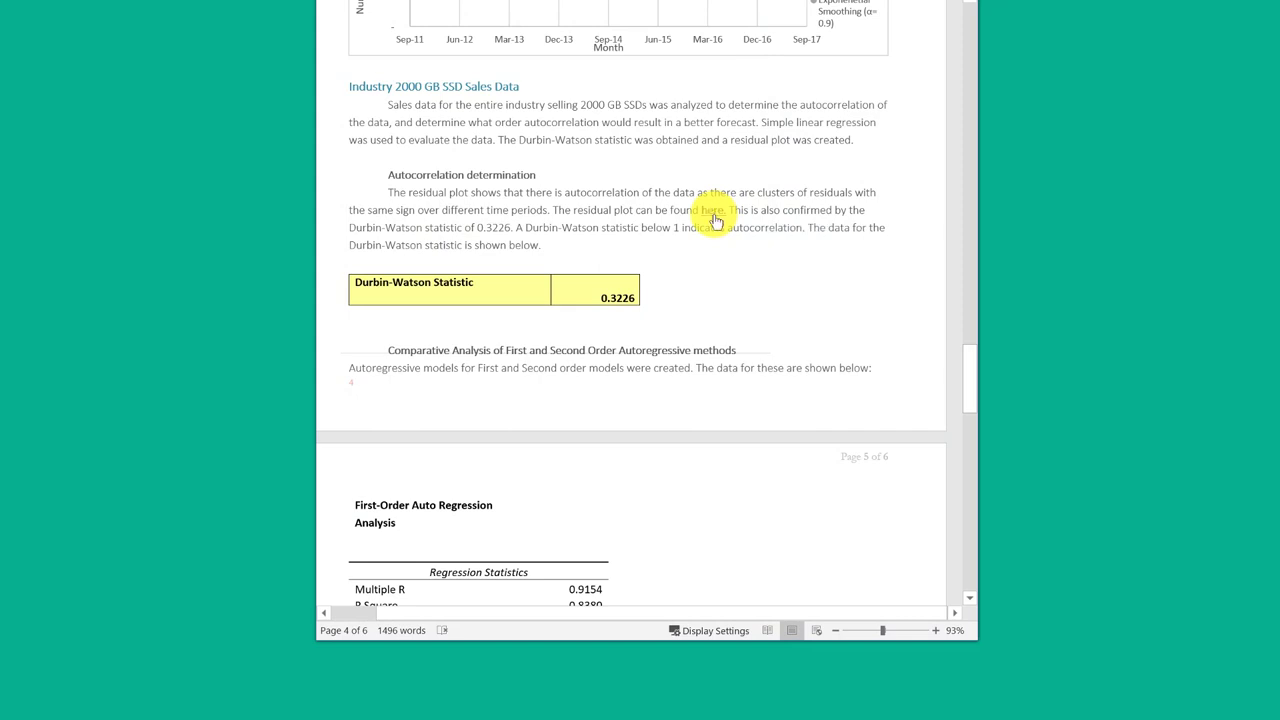
# Ctrl+click the new 'here' link to land on cell B61 (Plot2) beside Residual Plot 2.
pyautogui.keyDown('ctrl'); pyautogui.click(716, 220); pyautogui.keyUp('ctrl')
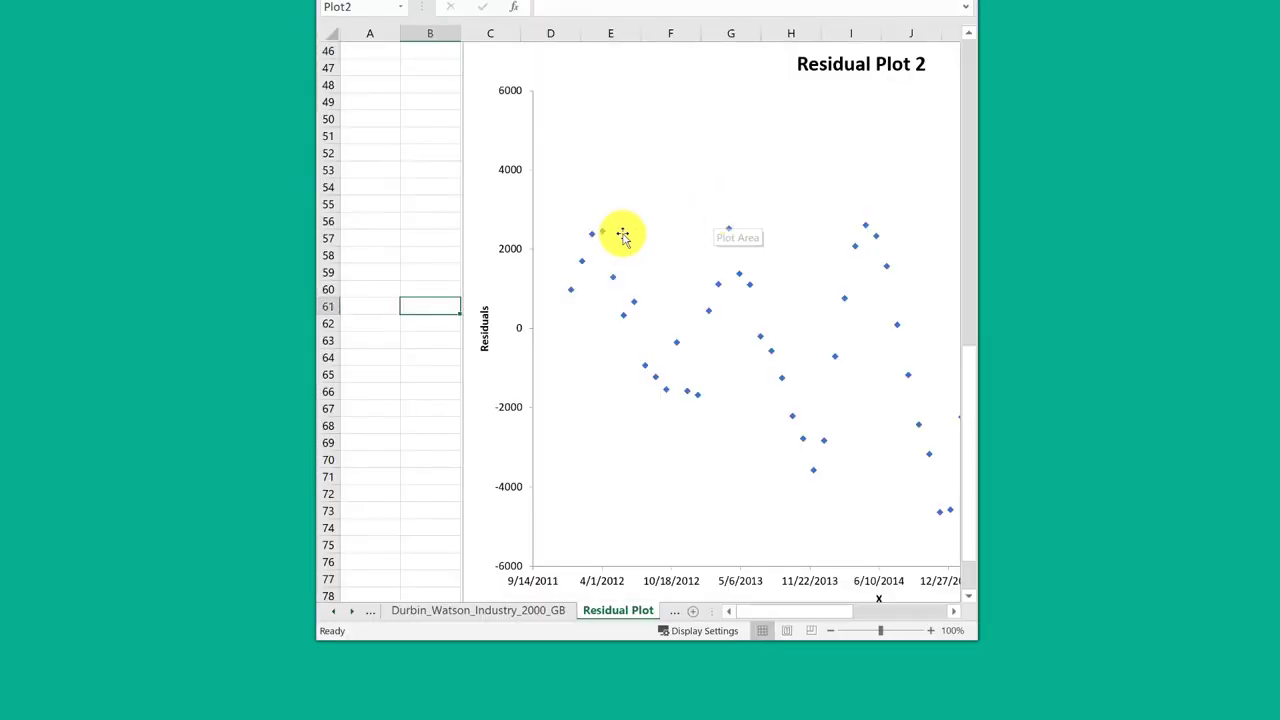